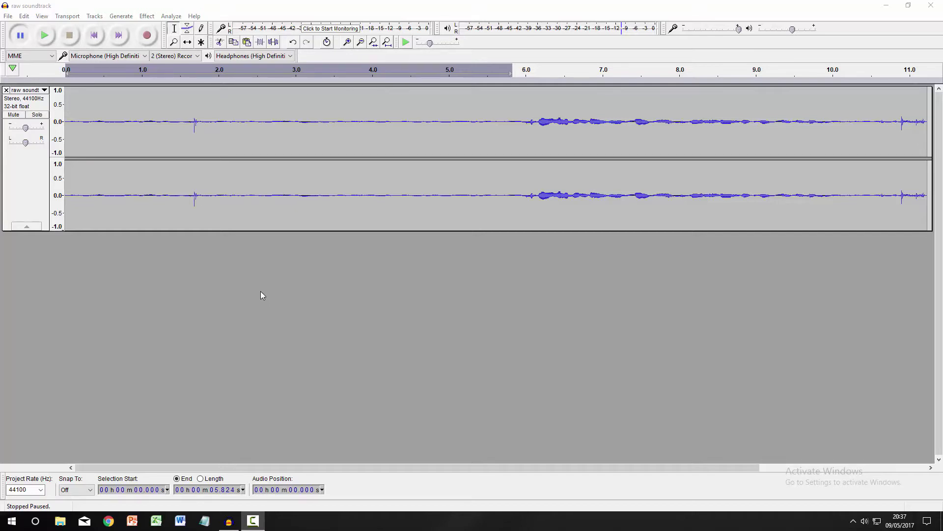
# Step: Move the play position to the very start and play the raw soundtrack
pyautogui.moveTo(857, 174); pyautogui.dragTo(567, 175)
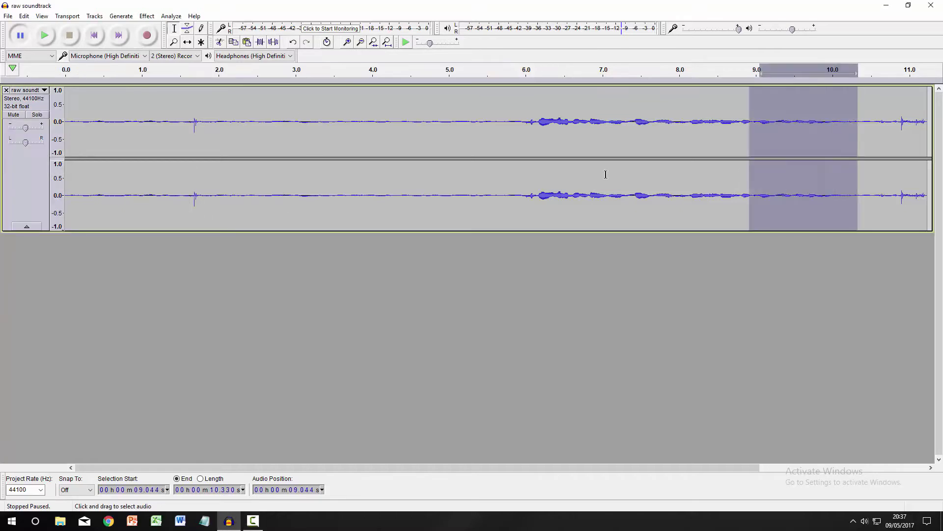
pyautogui.click(366, 135)
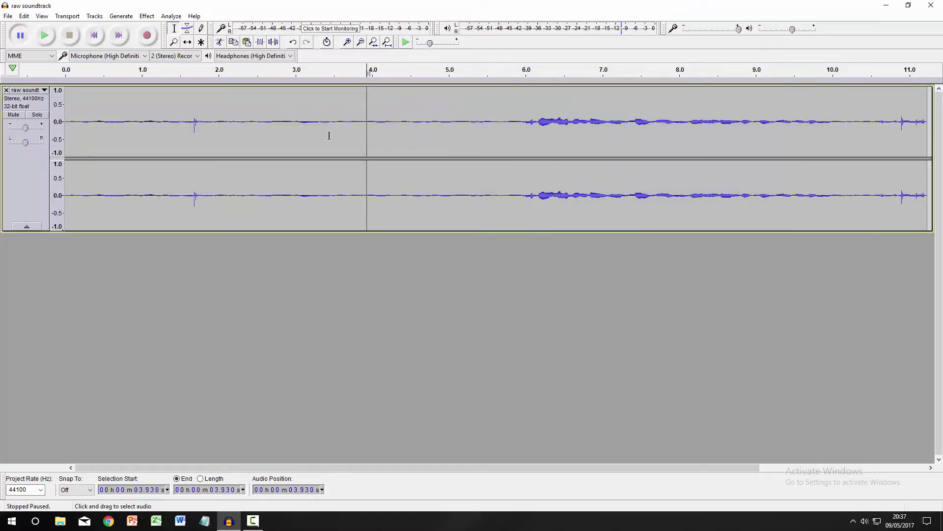
pyautogui.moveTo(94, 109); pyautogui.dragTo(74, 109)
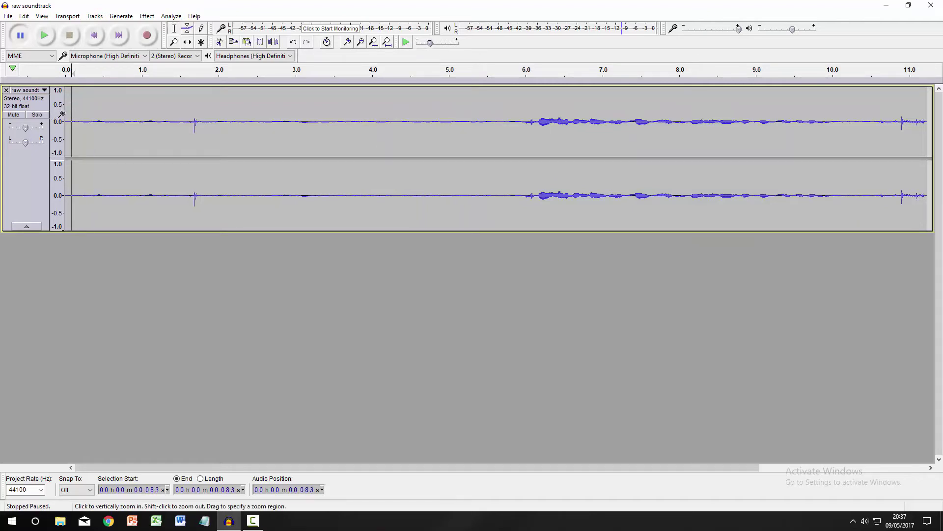
pyautogui.click(68, 118)
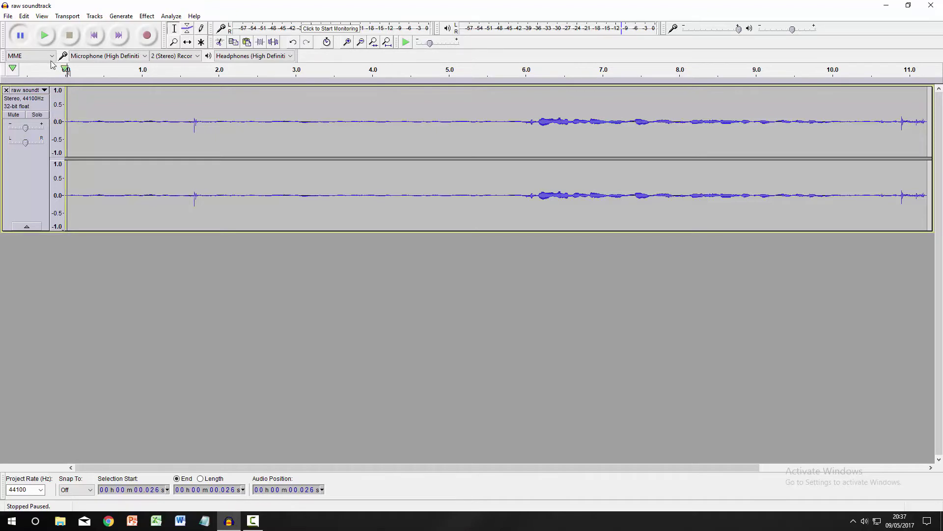
pyautogui.click(45, 35)
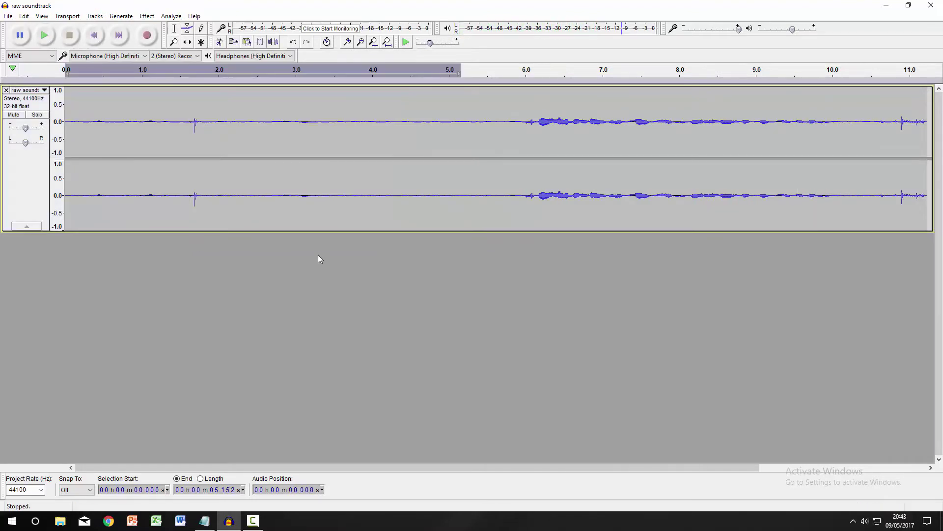
# Step: Stop playback and try trial selections in the opening stretch around 3.7 seconds
pyautogui.click(480, 160)
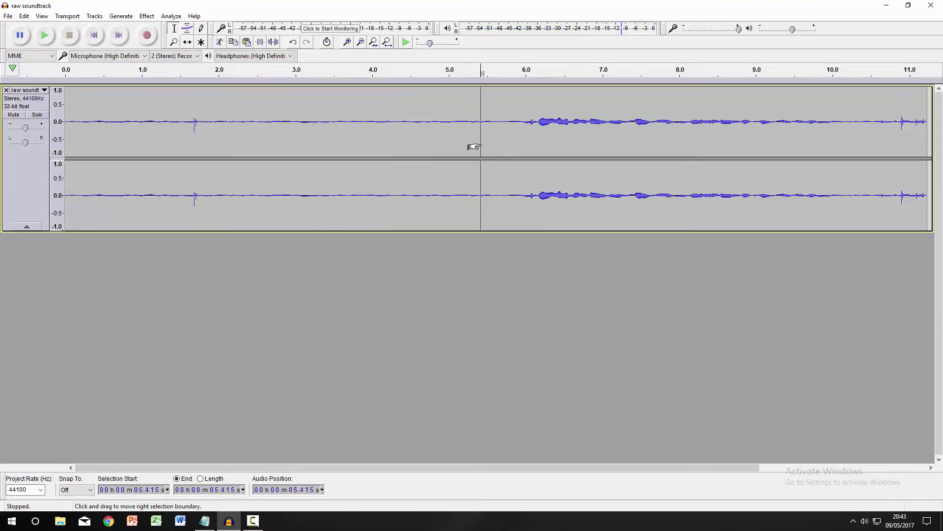
pyautogui.moveTo(485, 143); pyautogui.dragTo(10, 161)
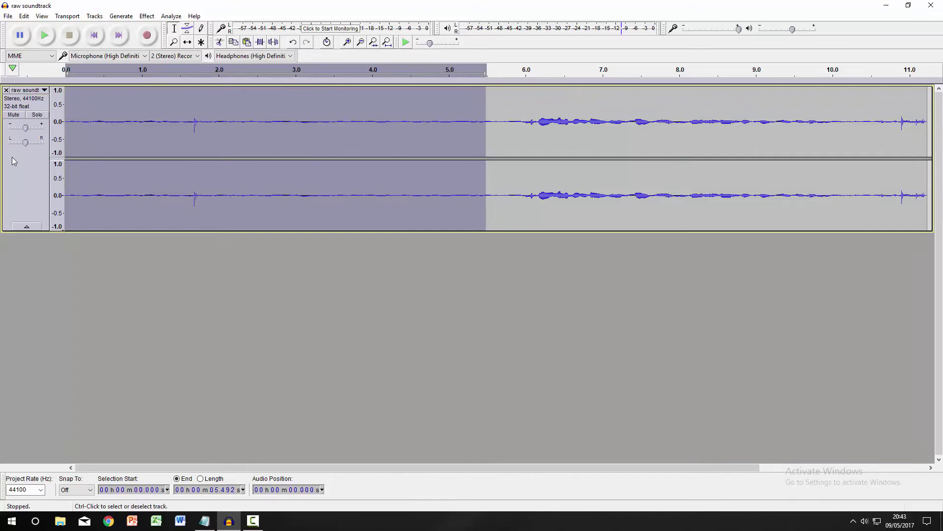
pyautogui.click(197, 134)
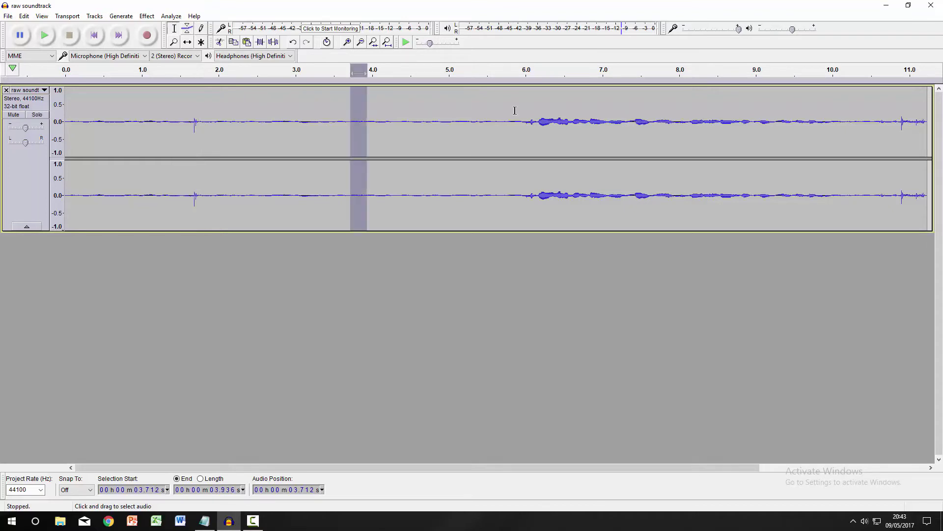
pyautogui.moveTo(347, 109); pyautogui.dragTo(665, 118)
pyautogui.click(695, 124)
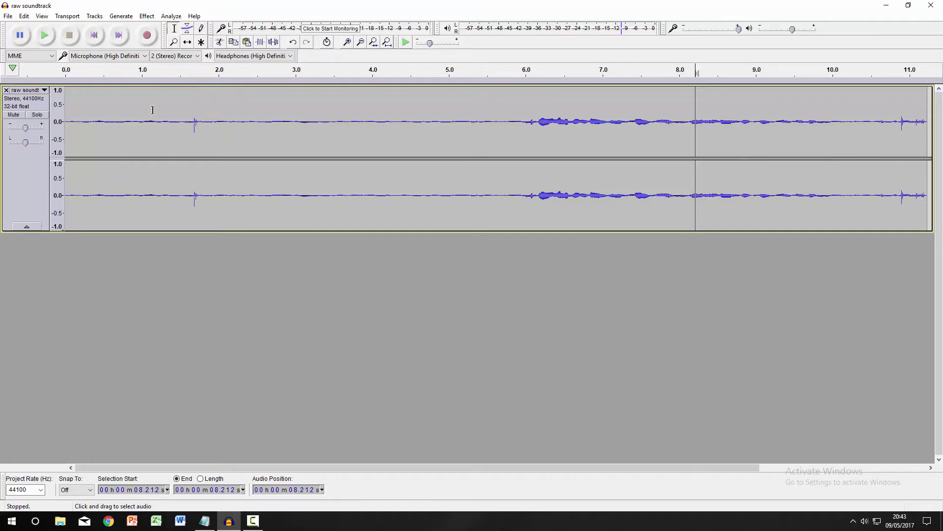
# Step: Select the noise-only opening from just before the speech back to 0 s, about 5.5 seconds
pyautogui.click(503, 118)
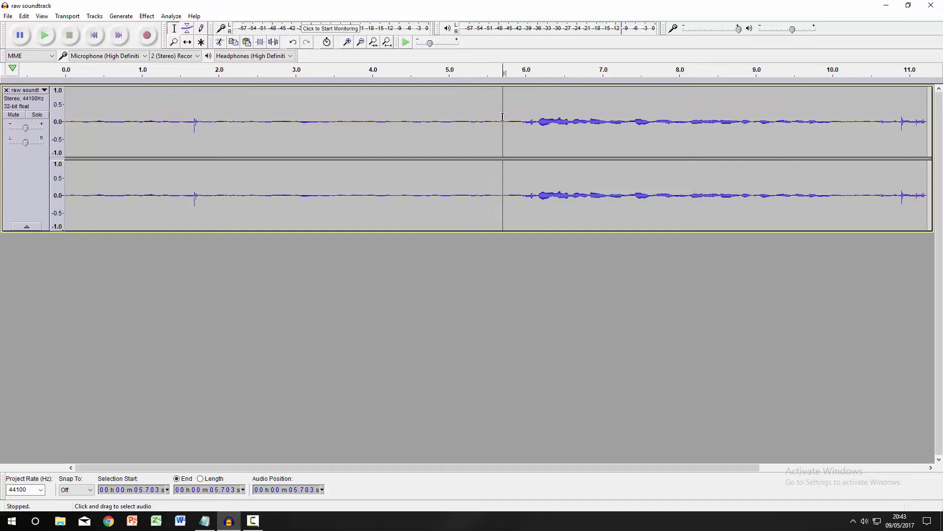
pyautogui.moveTo(501, 117); pyautogui.dragTo(31, 118)
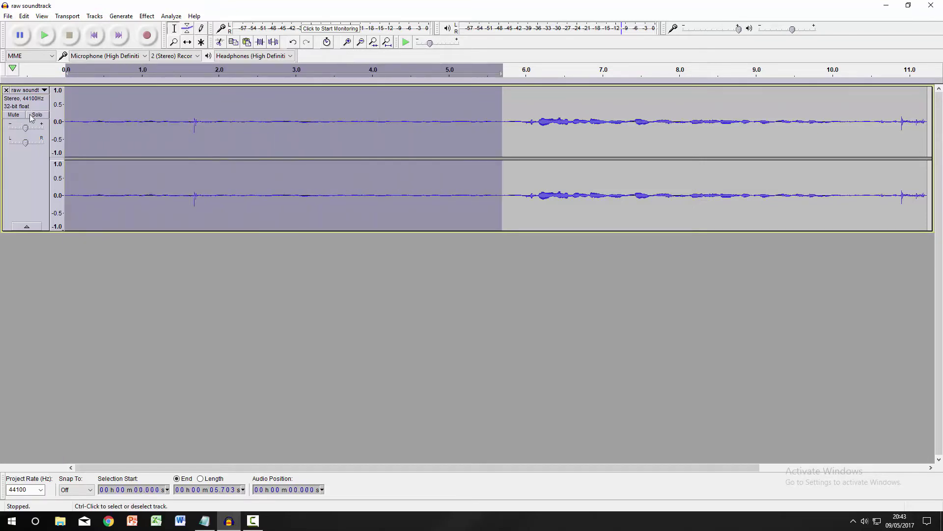
pyautogui.click(84, 119)
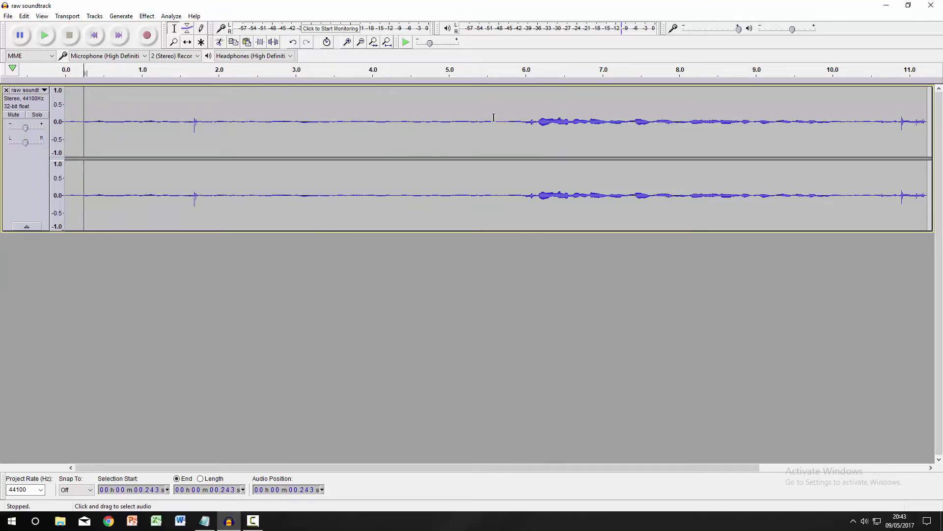
pyautogui.moveTo(486, 118); pyautogui.dragTo(24, 122)
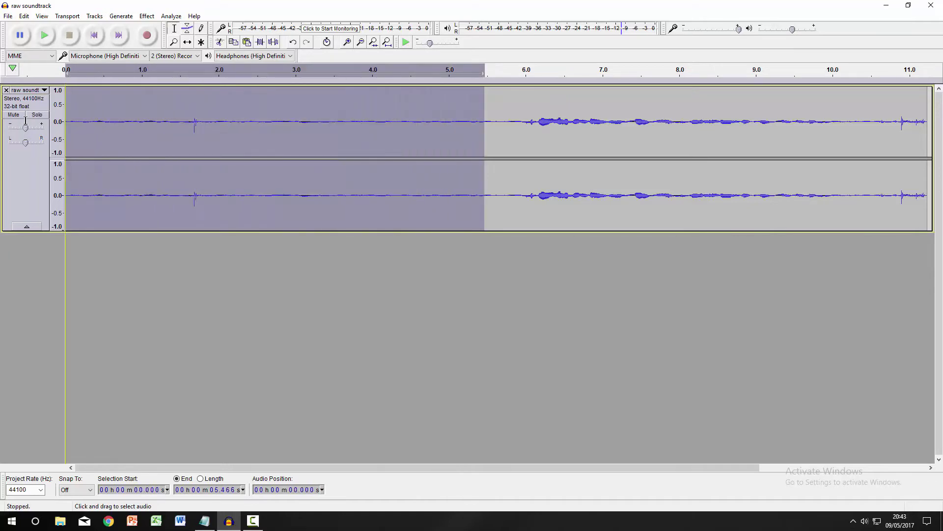
# Step: Use Noise Reduction's Get Noise Profile on the selected opening, then deselect it
pyautogui.click(147, 17)
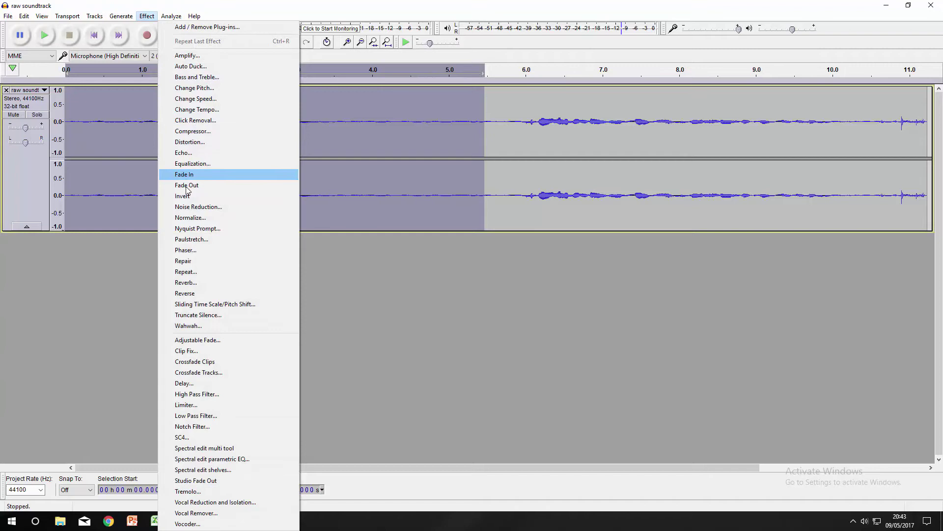
pyautogui.click(193, 207)
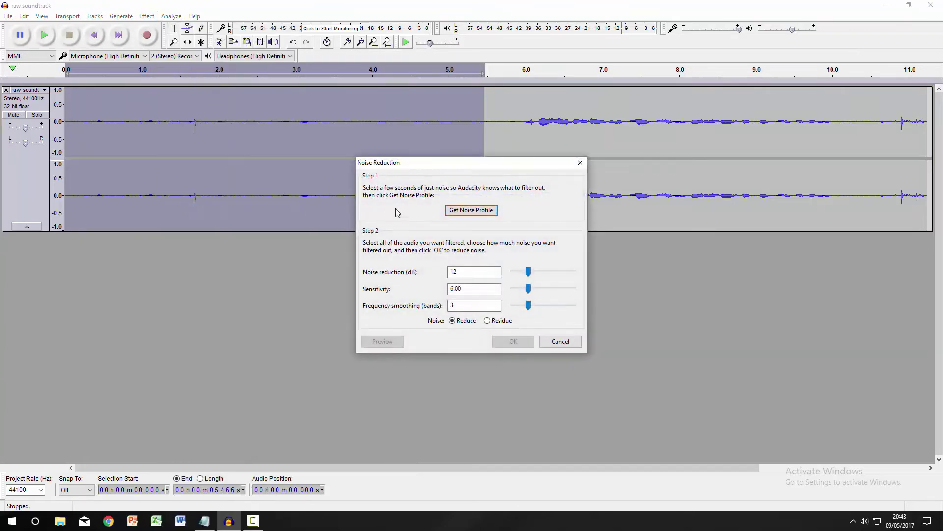
pyautogui.click(450, 211)
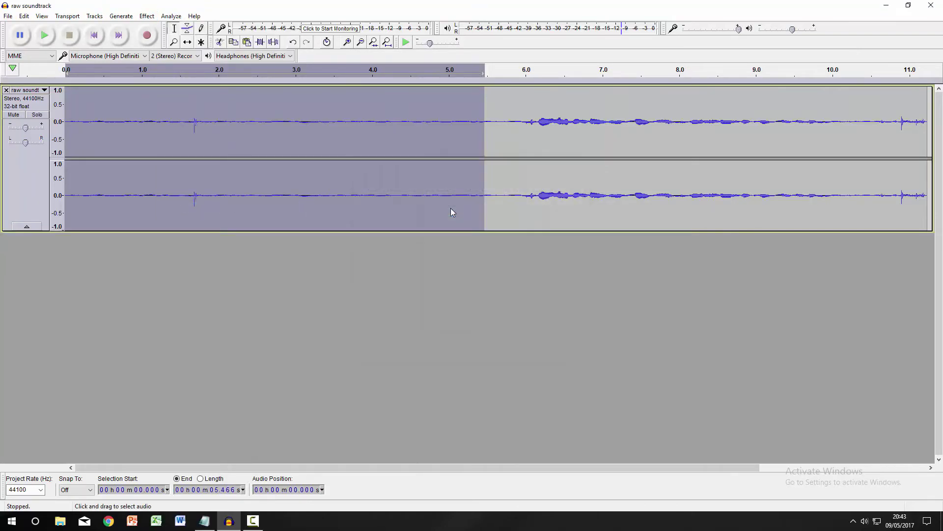
pyautogui.click(449, 187)
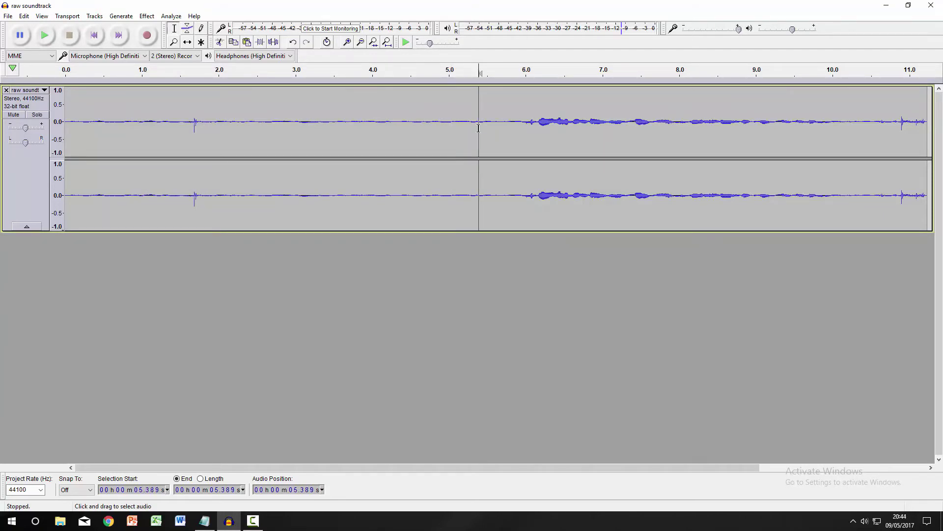
# Step: Apply Noise Reduction to the whole soundtrack, selected with Ctrl+A
pyautogui.hotkey('ctrl', 'a')
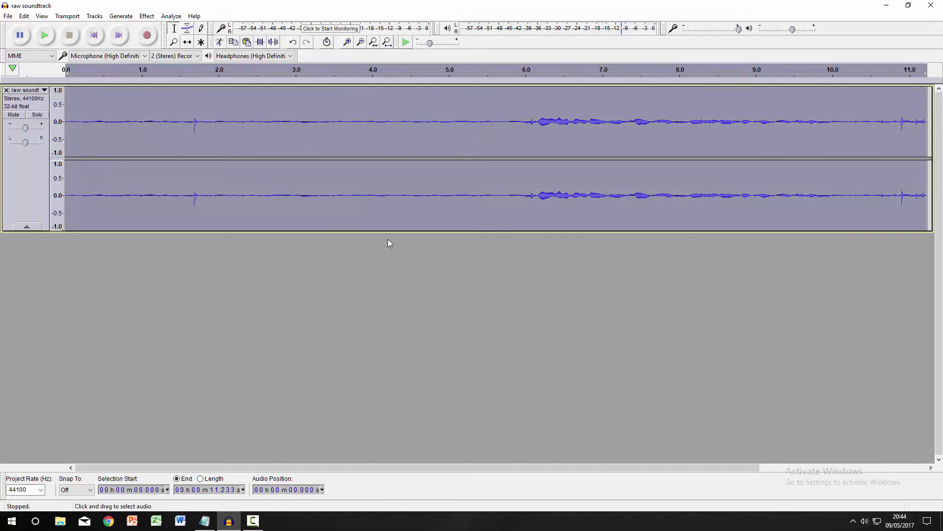
pyautogui.click(147, 16)
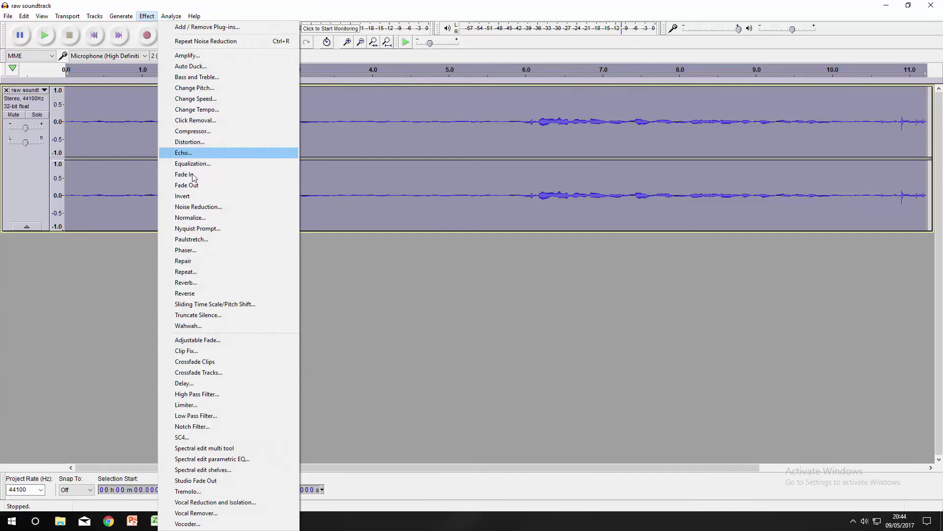
pyautogui.click(194, 207)
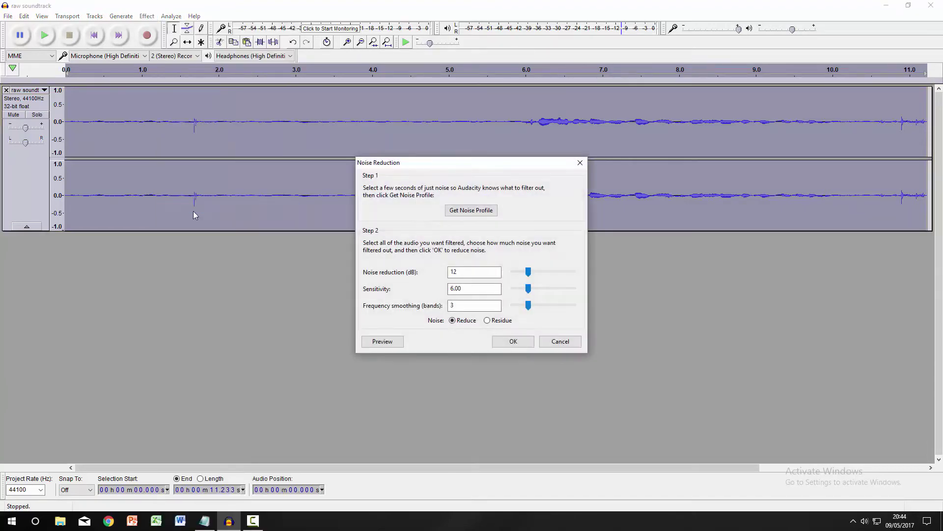
pyautogui.click(513, 341)
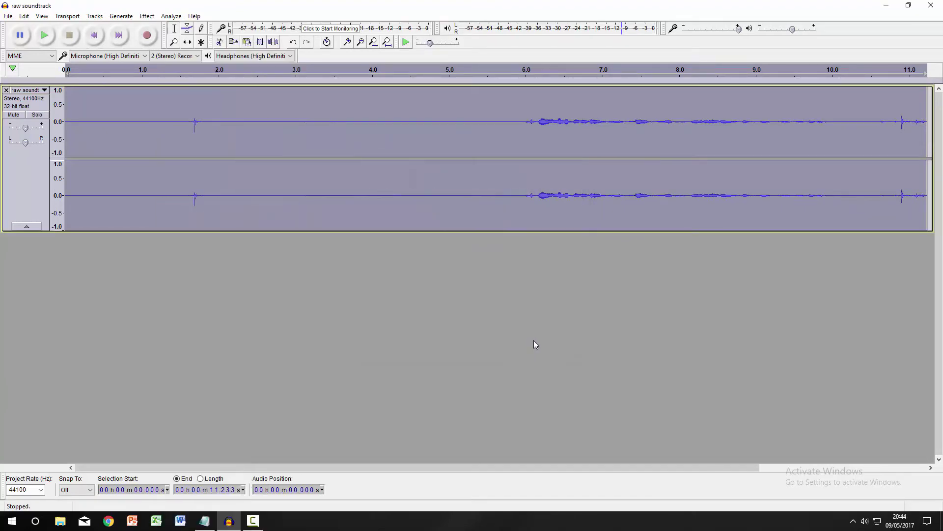
pyautogui.click(482, 173)
# Step: Place the play position near one second, then select all the audio again
pyautogui.click(139, 115)
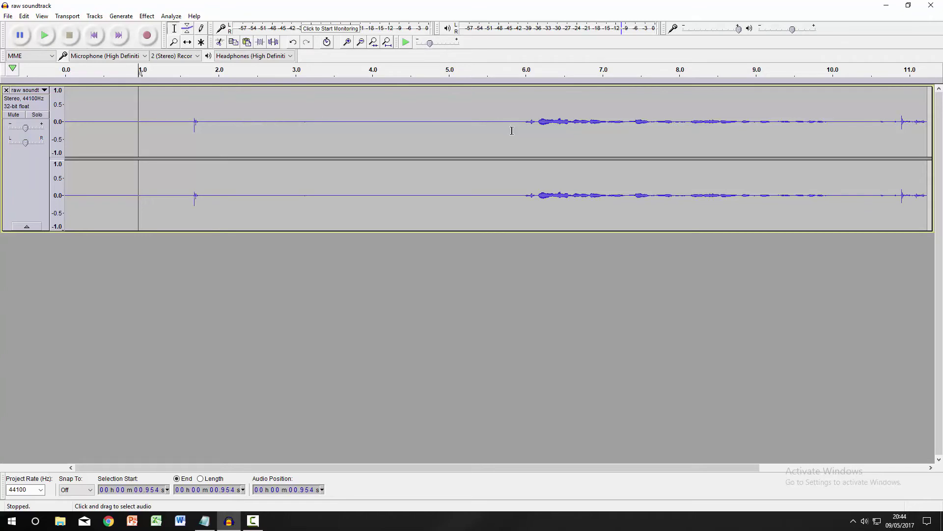
pyautogui.hotkey('ctrl', 'a')
pyautogui.hotkey('ctrl', 'r')
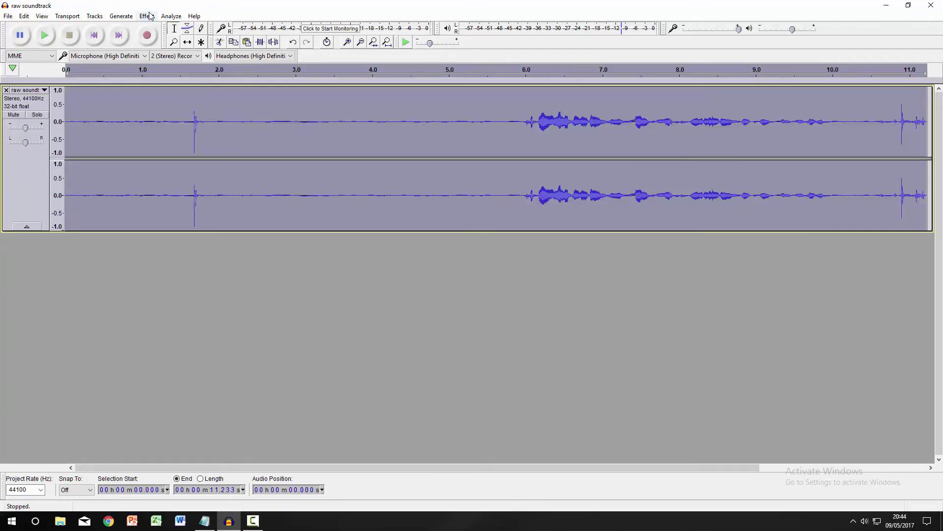
# Step: Normalize the soundtrack to a -1 dB peak
pyautogui.click(148, 17)
pyautogui.click(211, 218)
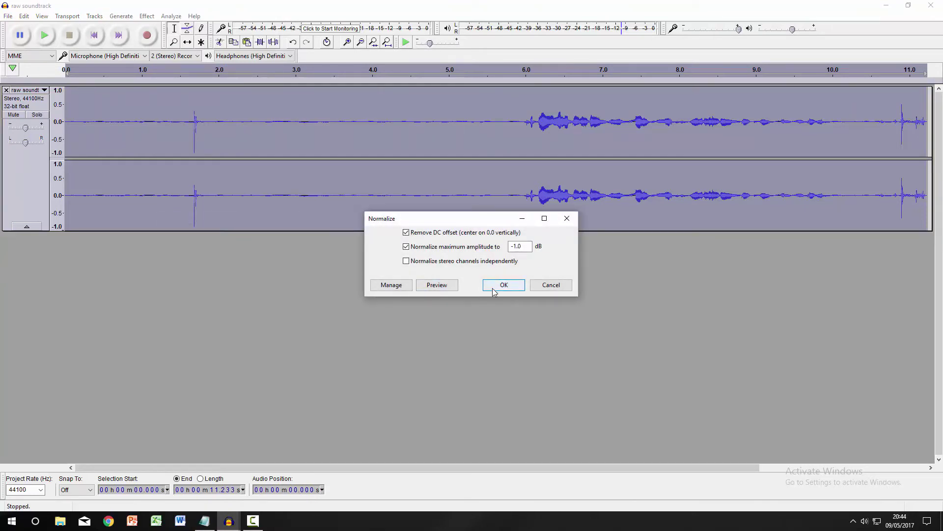
pyautogui.click(503, 284)
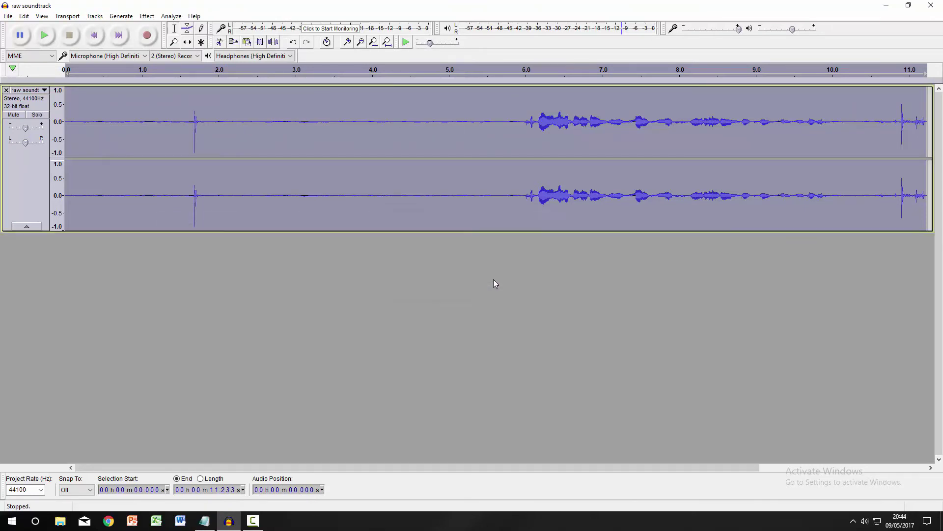
# Step: Compress the soundtrack with a -12 dB threshold and 2:1 ratio
pyautogui.click(147, 16)
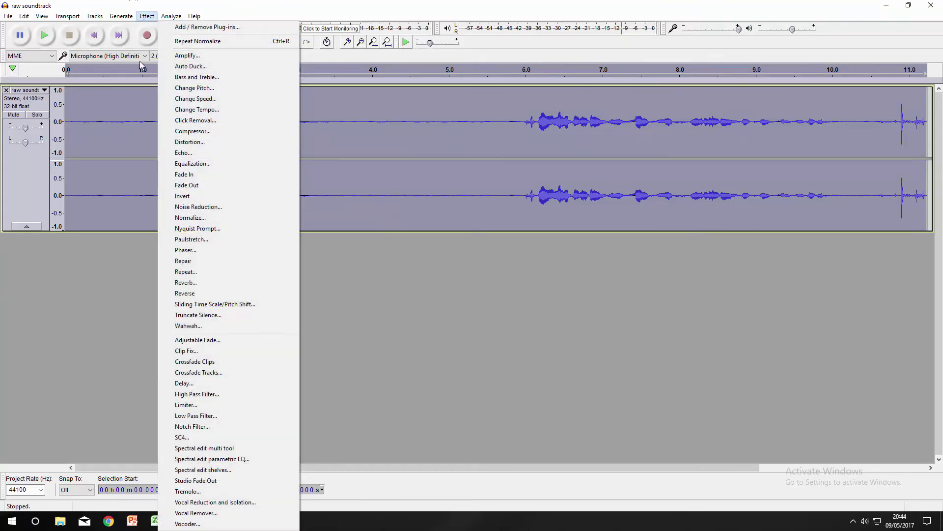
pyautogui.click(193, 132)
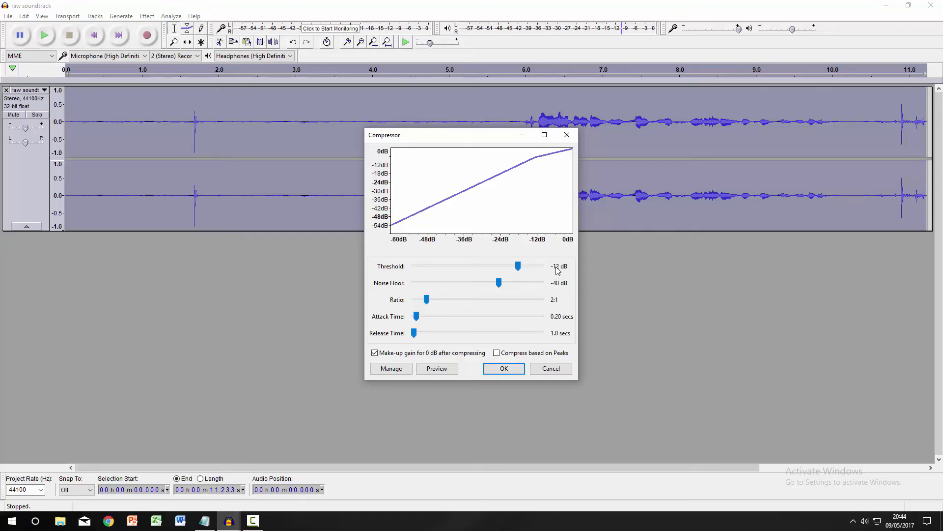
pyautogui.click(507, 370)
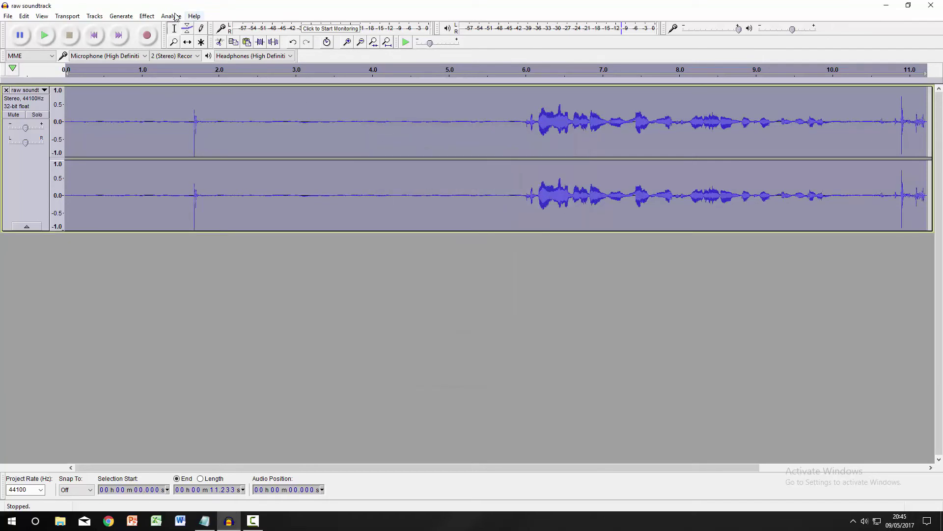
# Step: Normalize the compressed soundtrack to -1 dB again
pyautogui.click(146, 15)
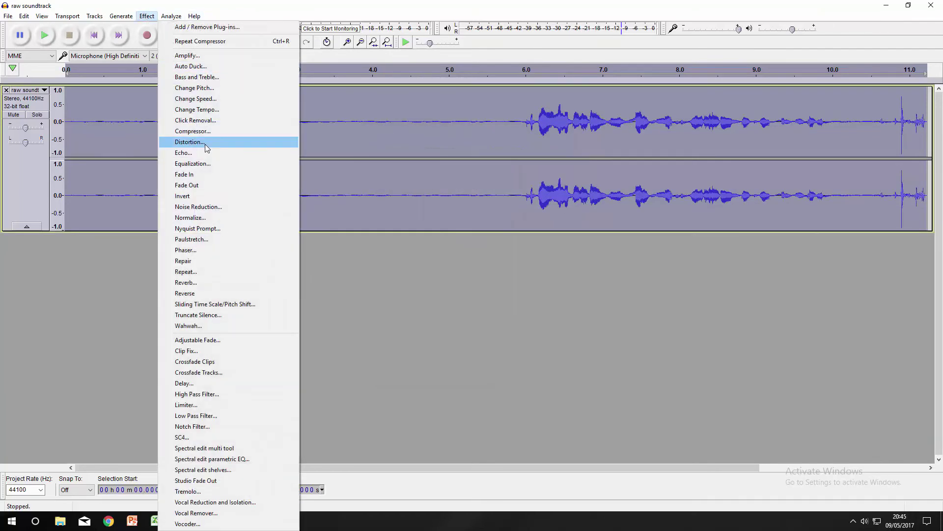
pyautogui.click(233, 217)
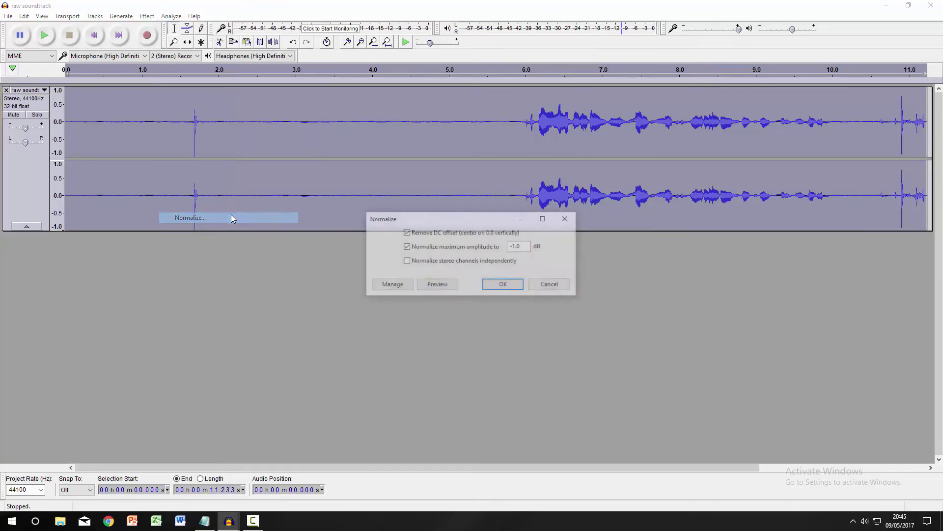
pyautogui.click(504, 283)
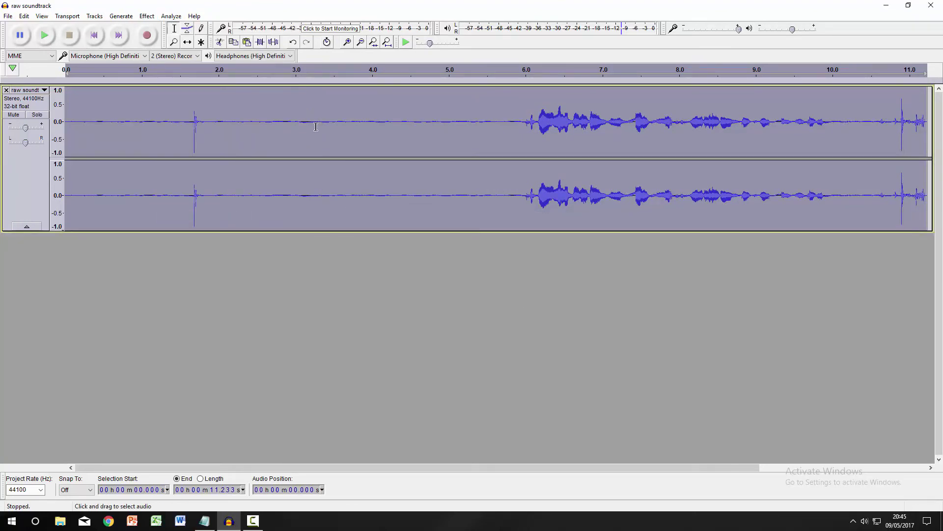
# Step: Apply the Treble Boost equalization curve to the soundtrack
pyautogui.click(147, 16)
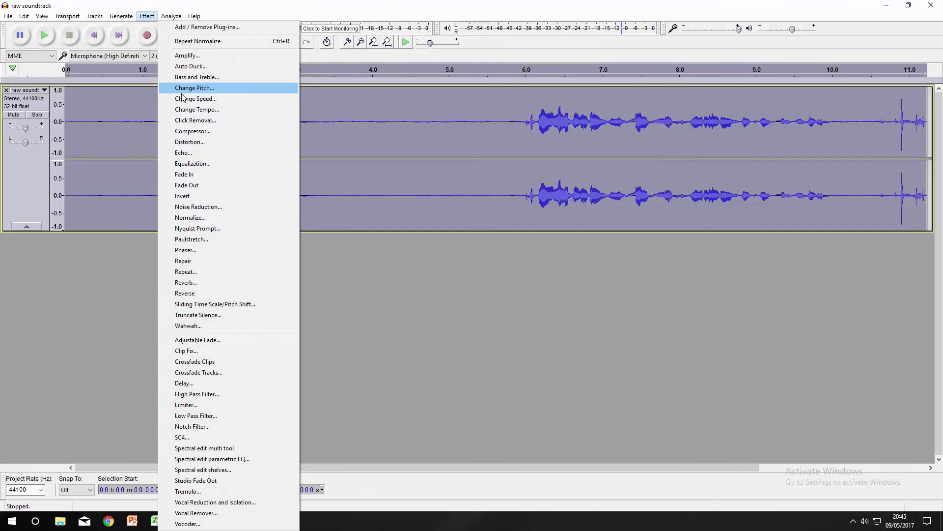
pyautogui.click(192, 163)
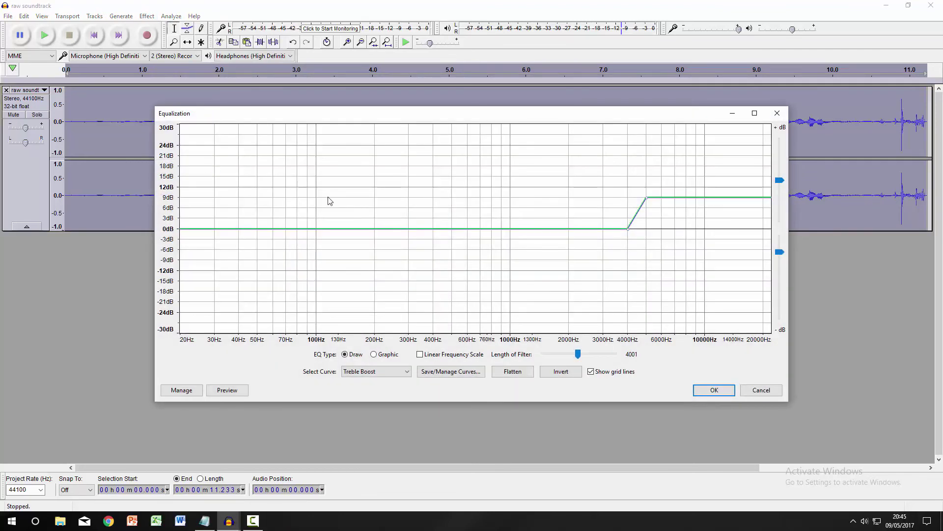
pyautogui.click(375, 371)
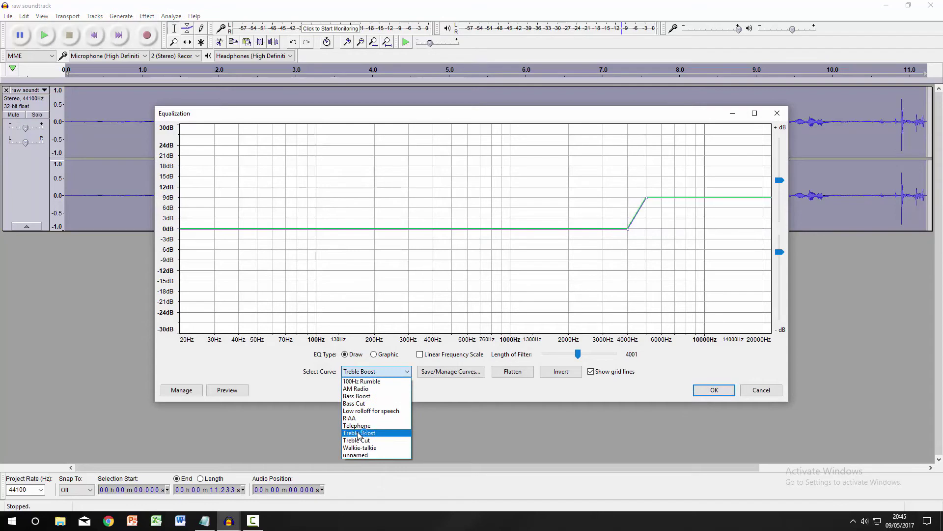
pyautogui.click(359, 433)
pyautogui.click(713, 390)
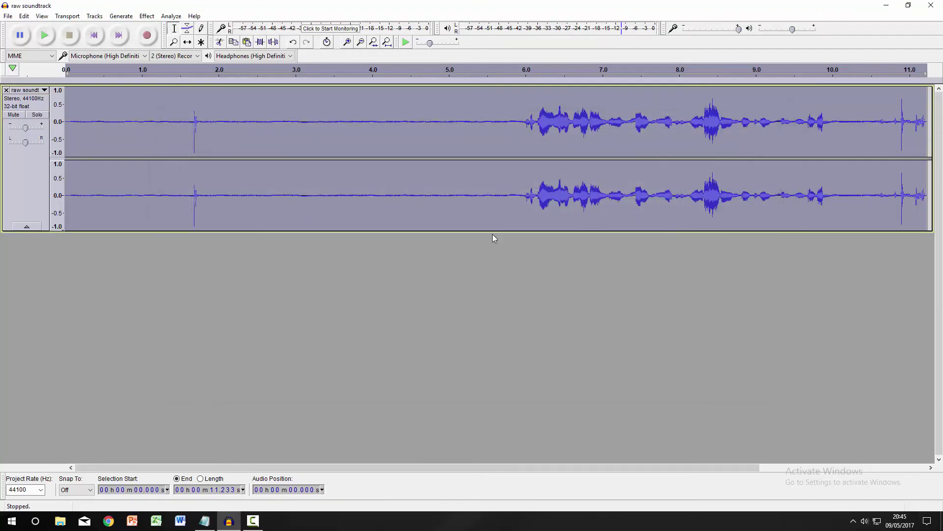
pyautogui.click(147, 16)
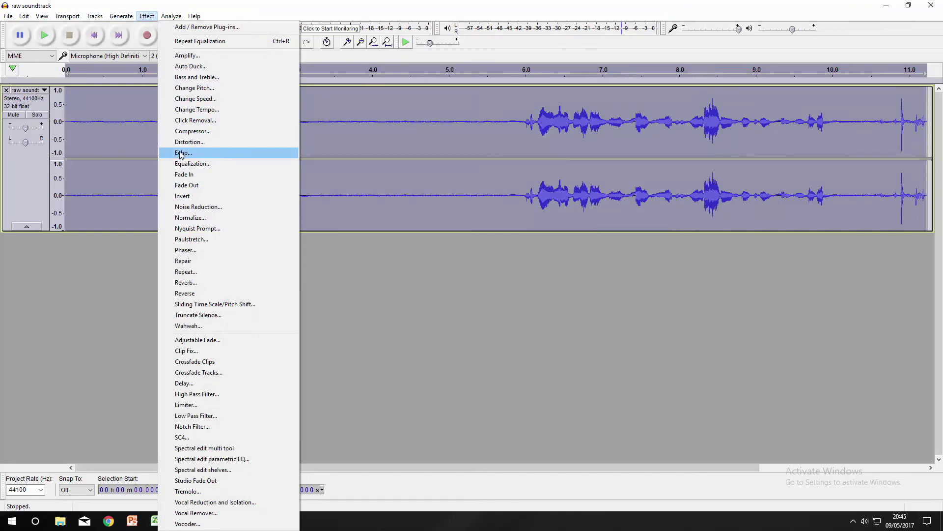
# Step: Apply the Bass Boost curve in Equalization to the soundtrack
pyautogui.click(192, 162)
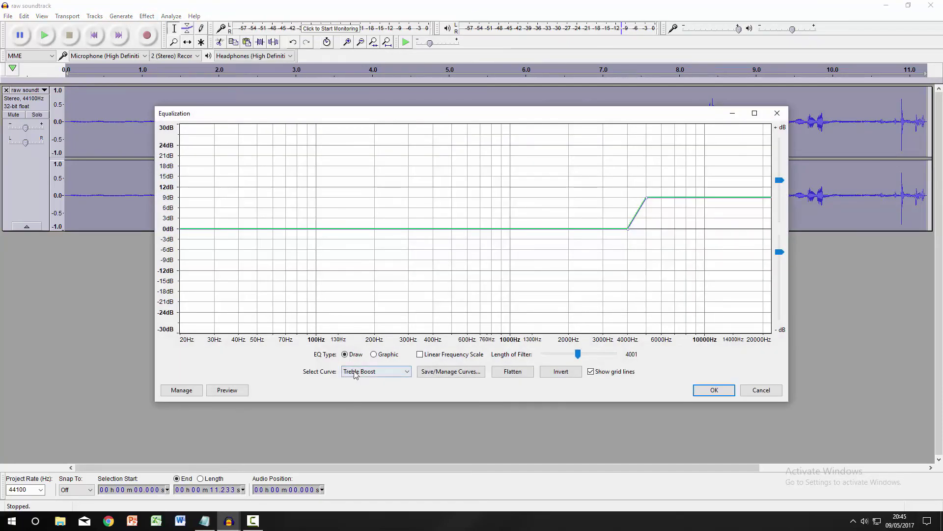
pyautogui.click(356, 373)
pyautogui.click(377, 399)
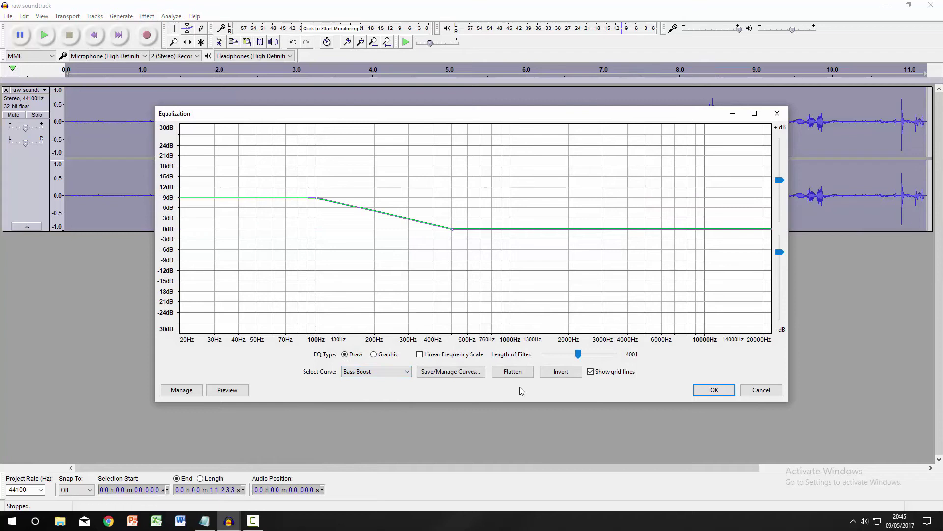
pyautogui.click(714, 390)
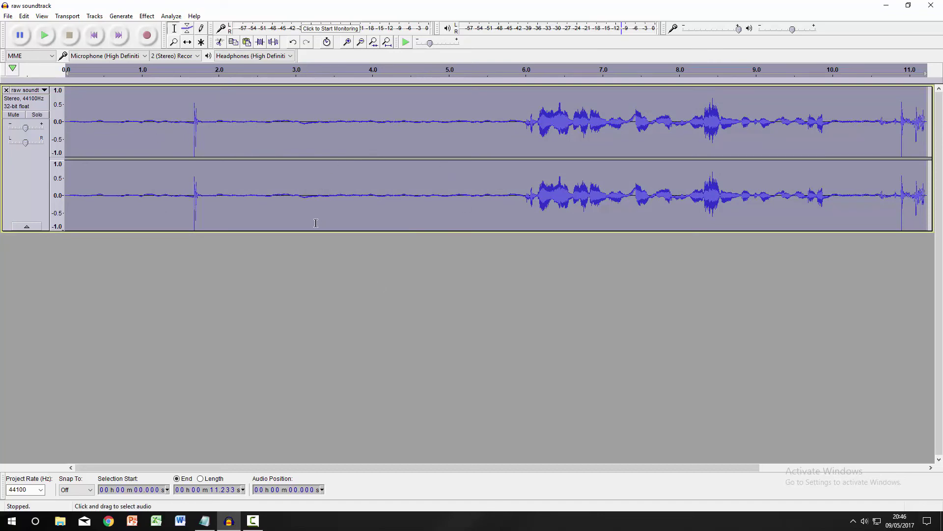
# Step: Run Normalize at the default -1.0 dB peak on the equalized soundtrack
pyautogui.click(147, 15)
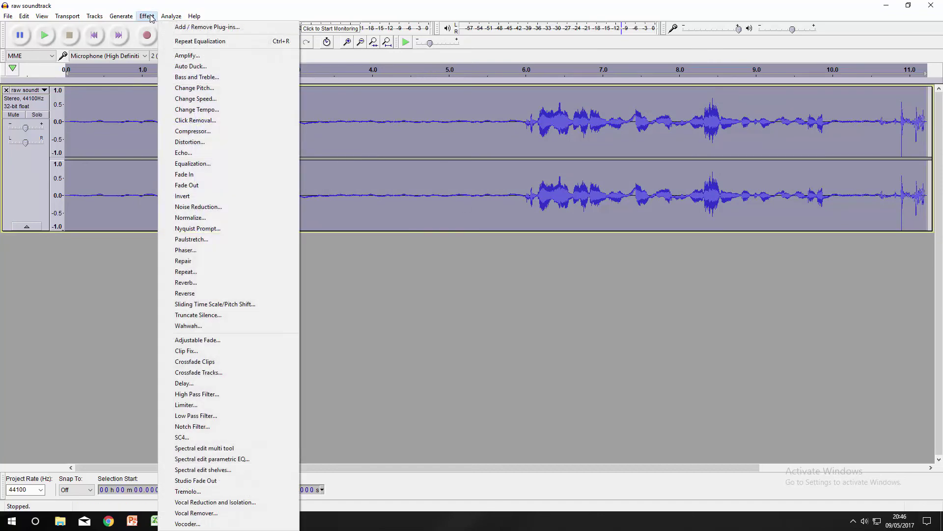
pyautogui.click(205, 225)
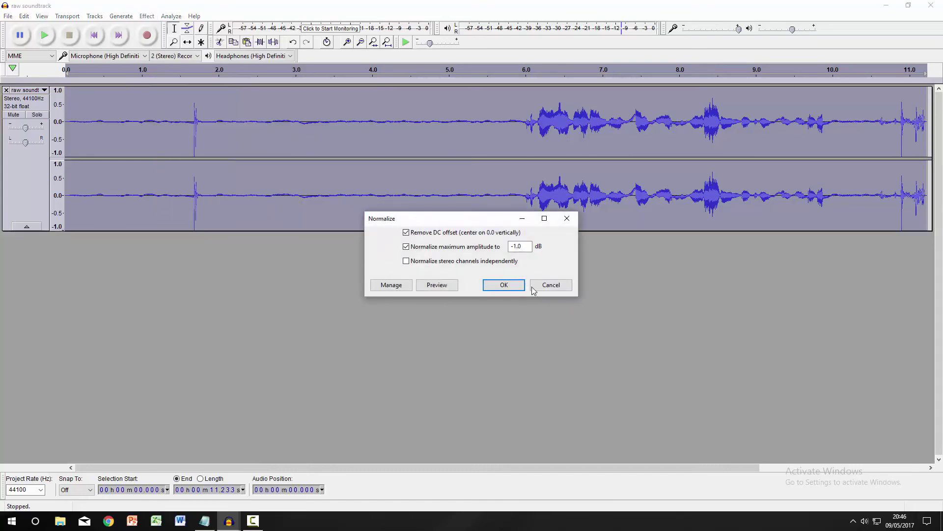
pyautogui.click(516, 284)
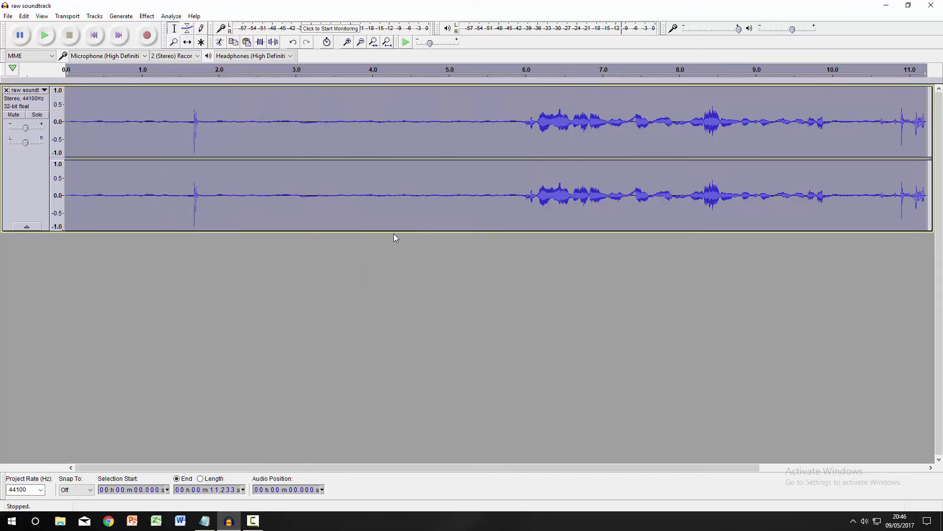